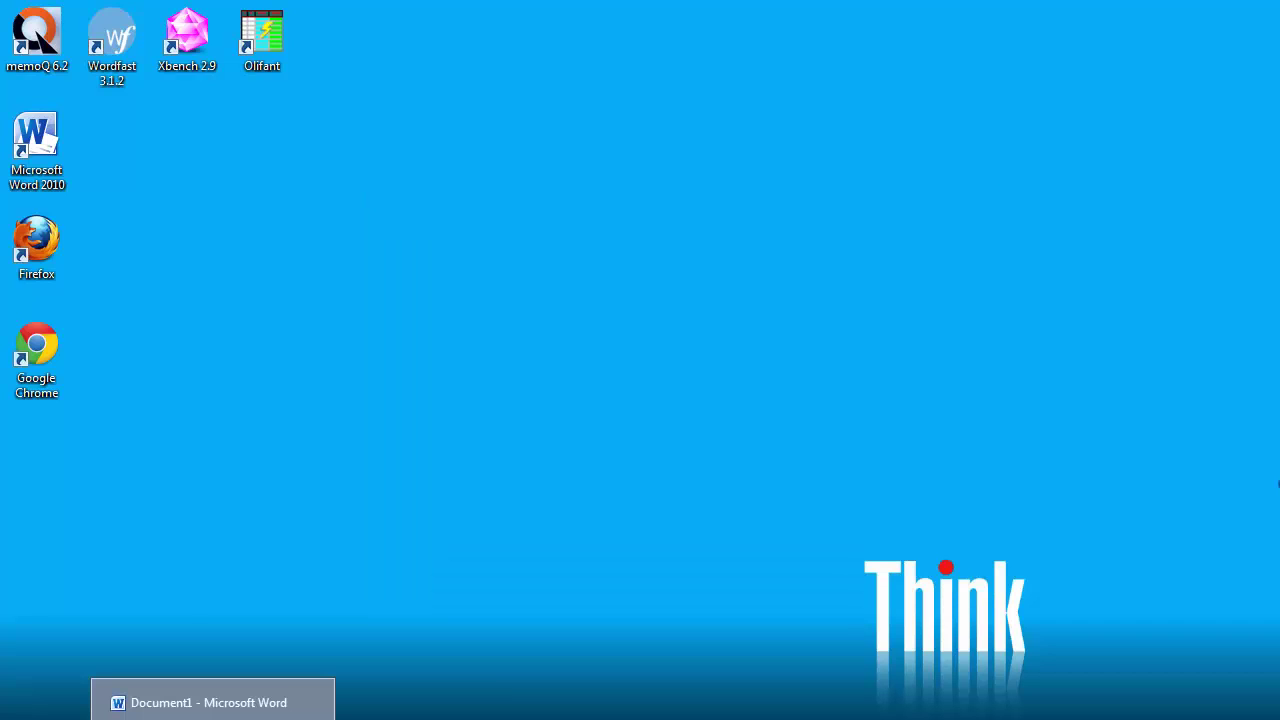
Confirm in the Wordfast dialog that version 5.92m is installed, then close the dialog and Word
left_click(220, 700)
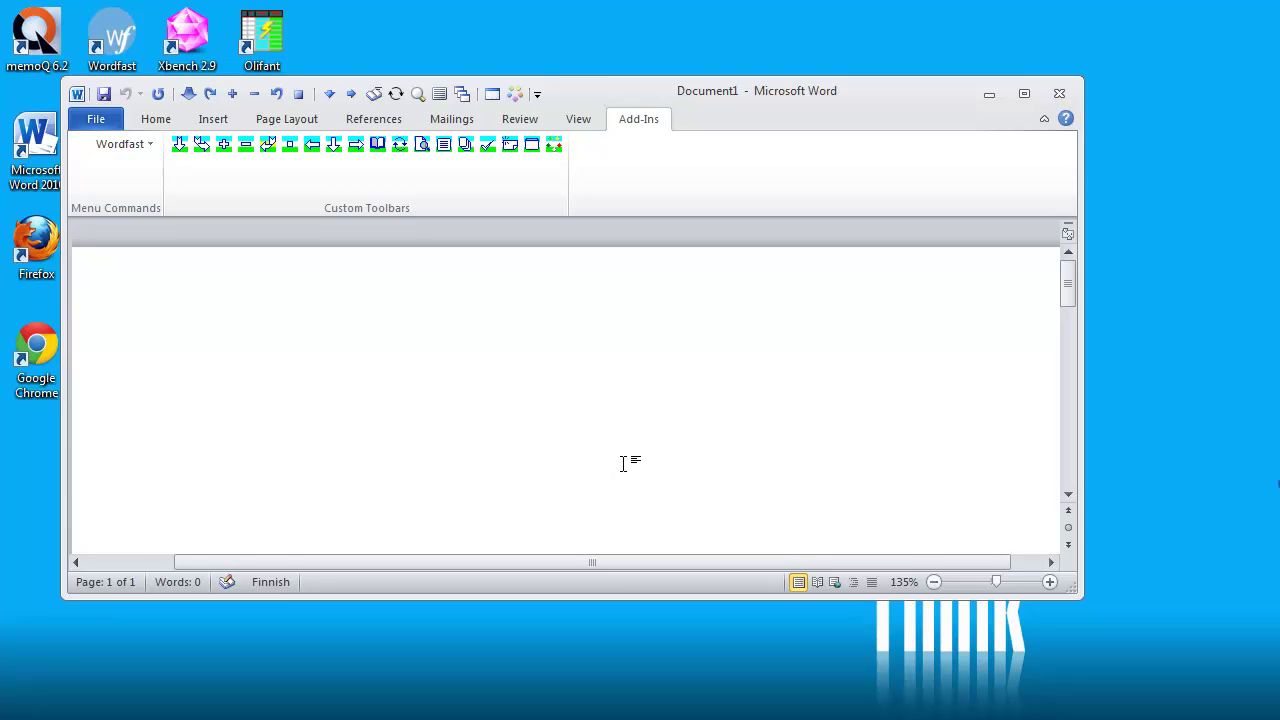
left_click(555, 144)
left_click(605, 206)
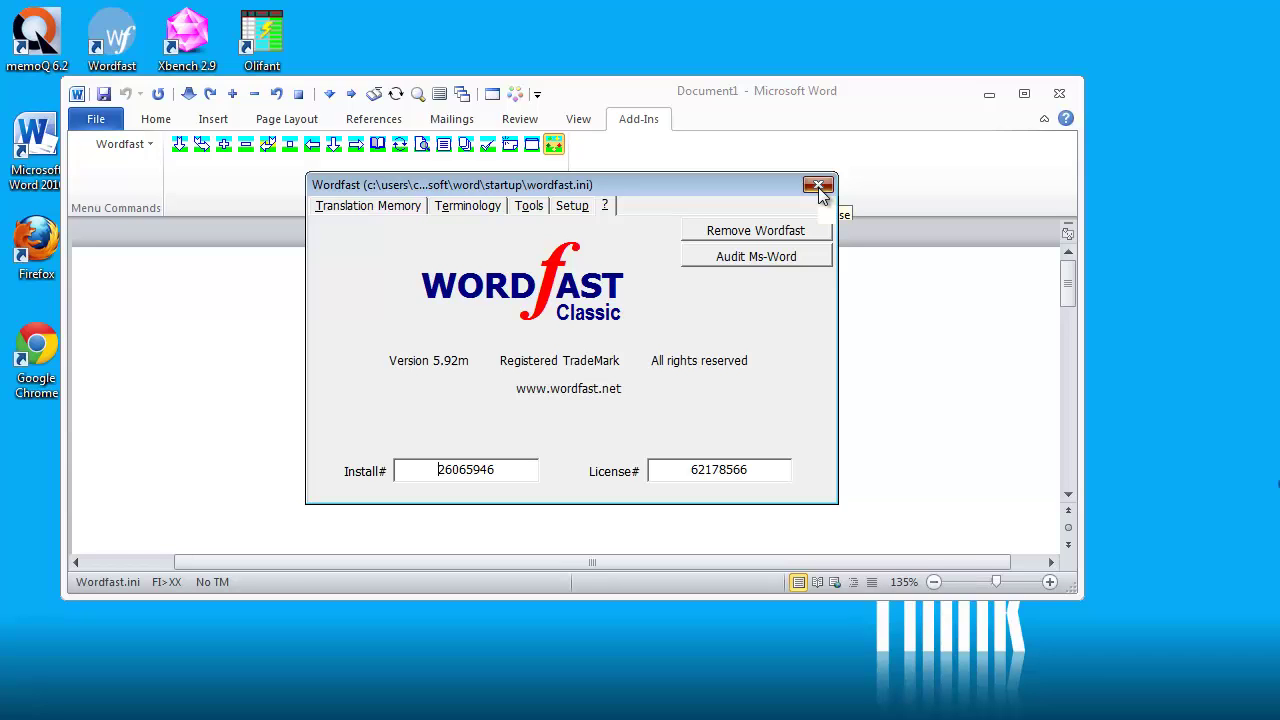
left_click(818, 187)
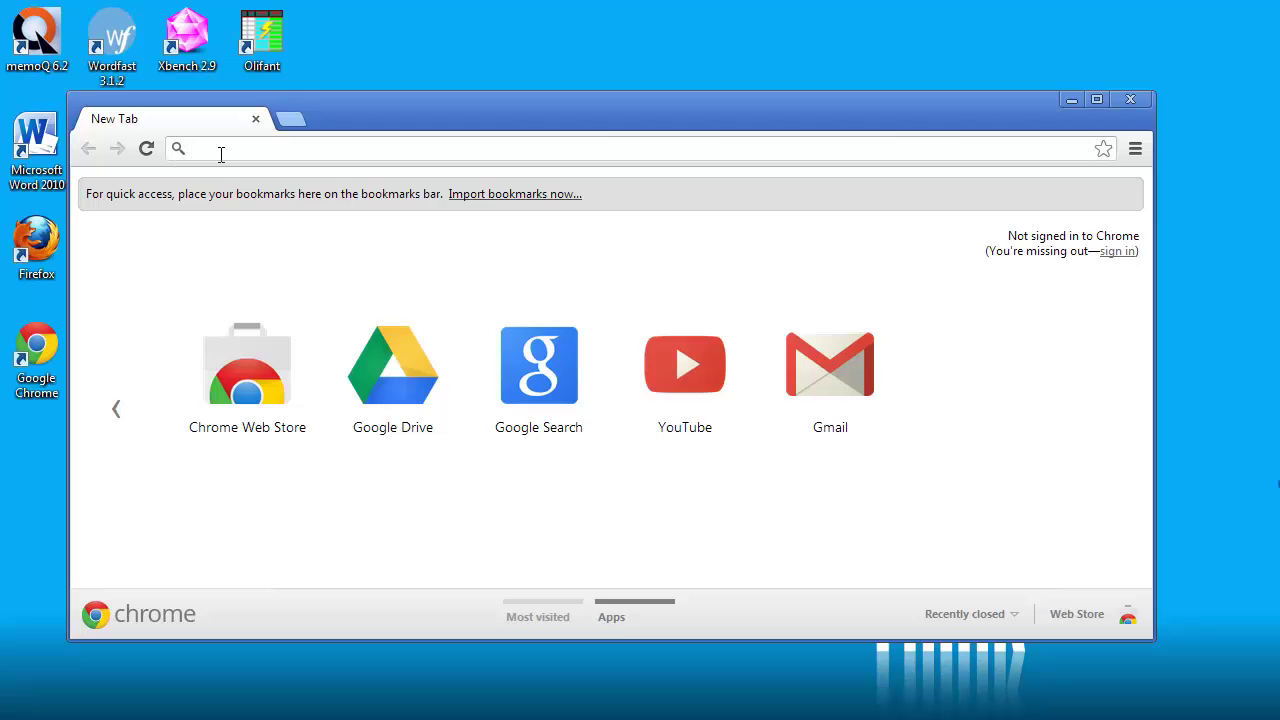
Go to wordfast.net and log in using the saved account e-mail and the account password
type("wordfast.n")
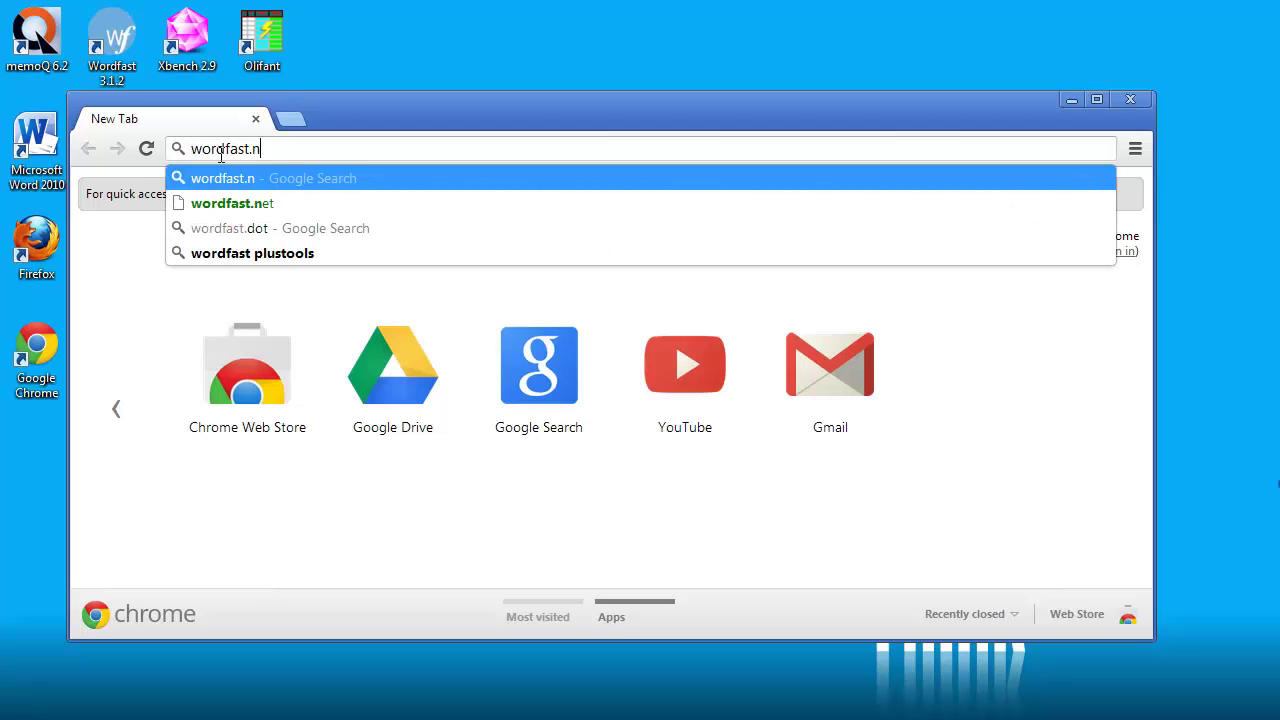
type("et")
key("Return")
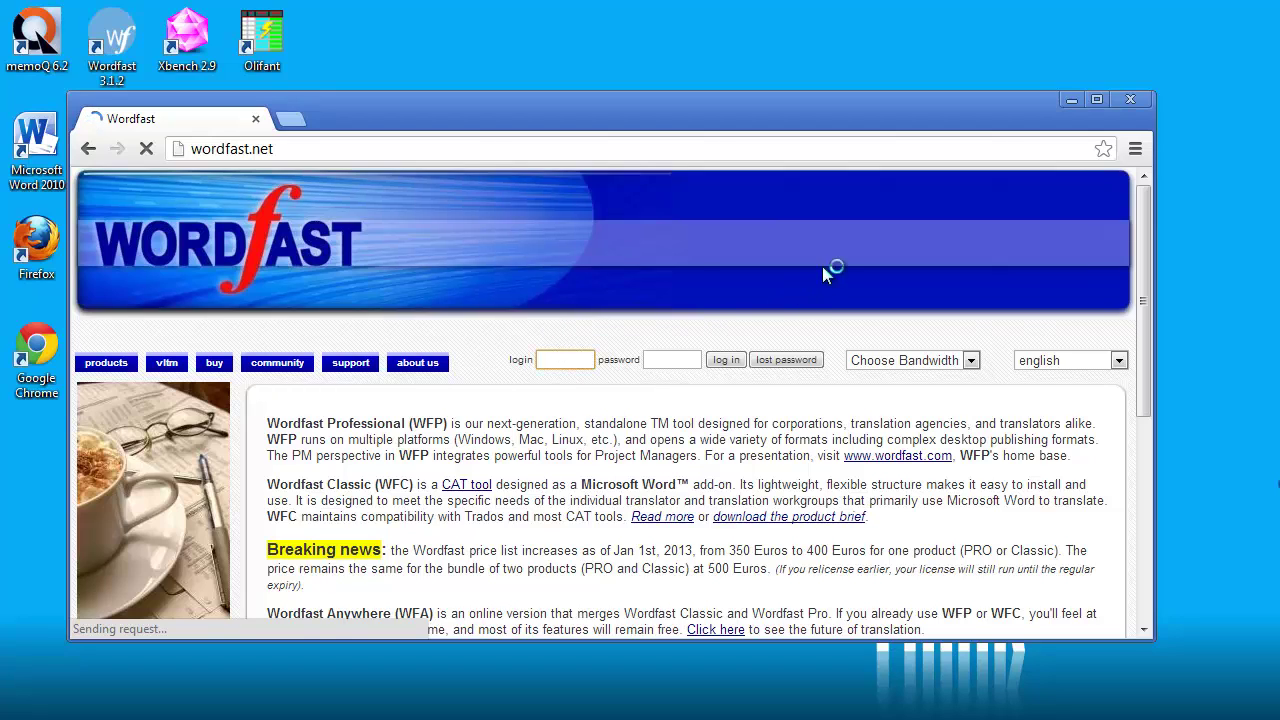
type("jo")
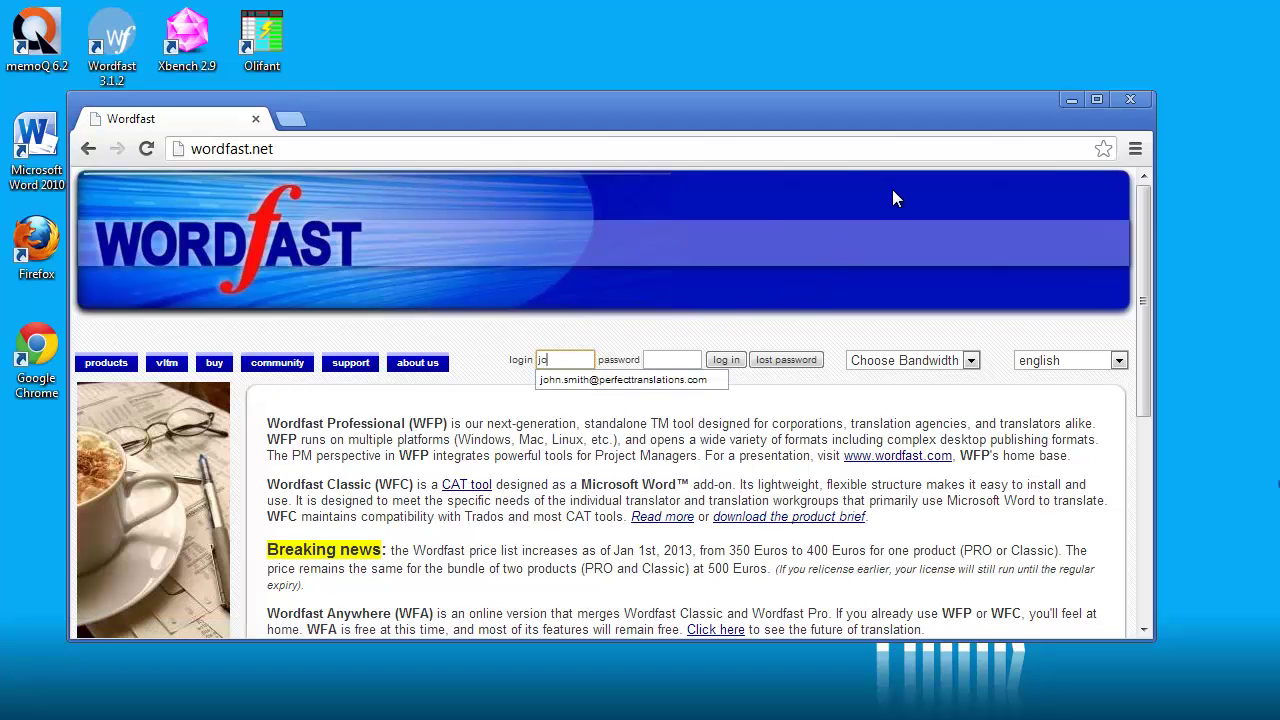
left_click(628, 382)
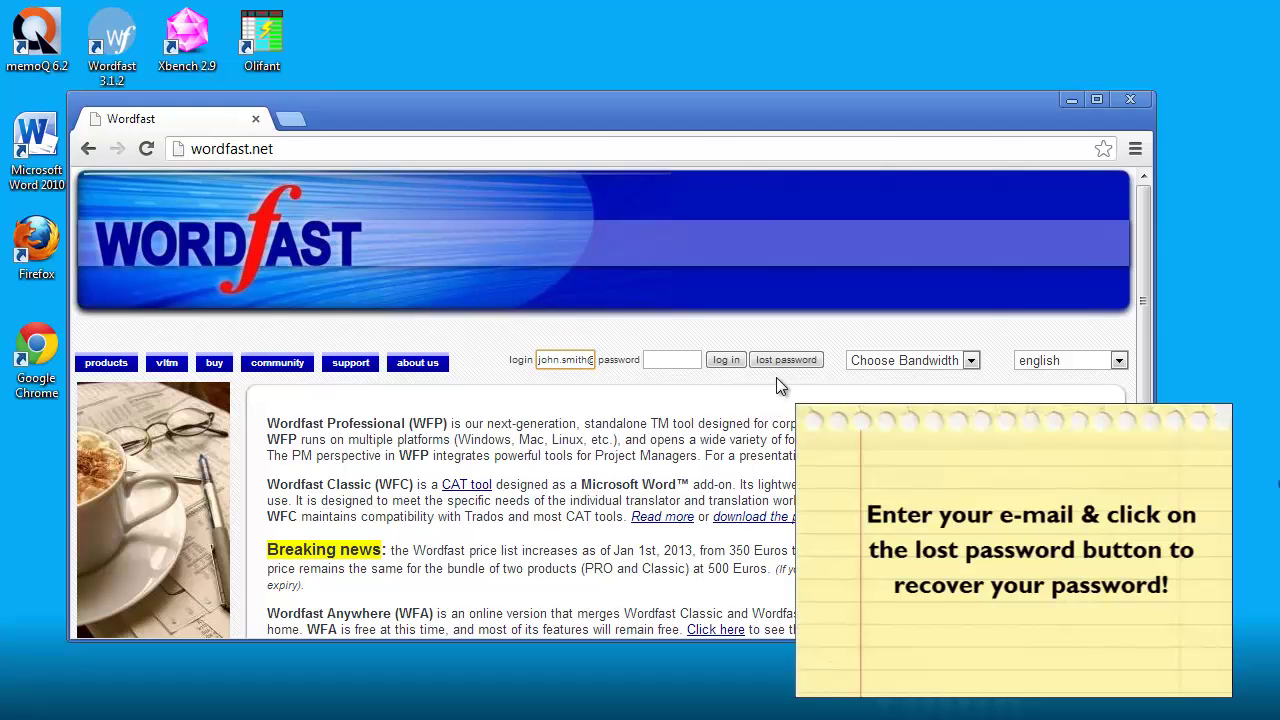
left_click(659, 357)
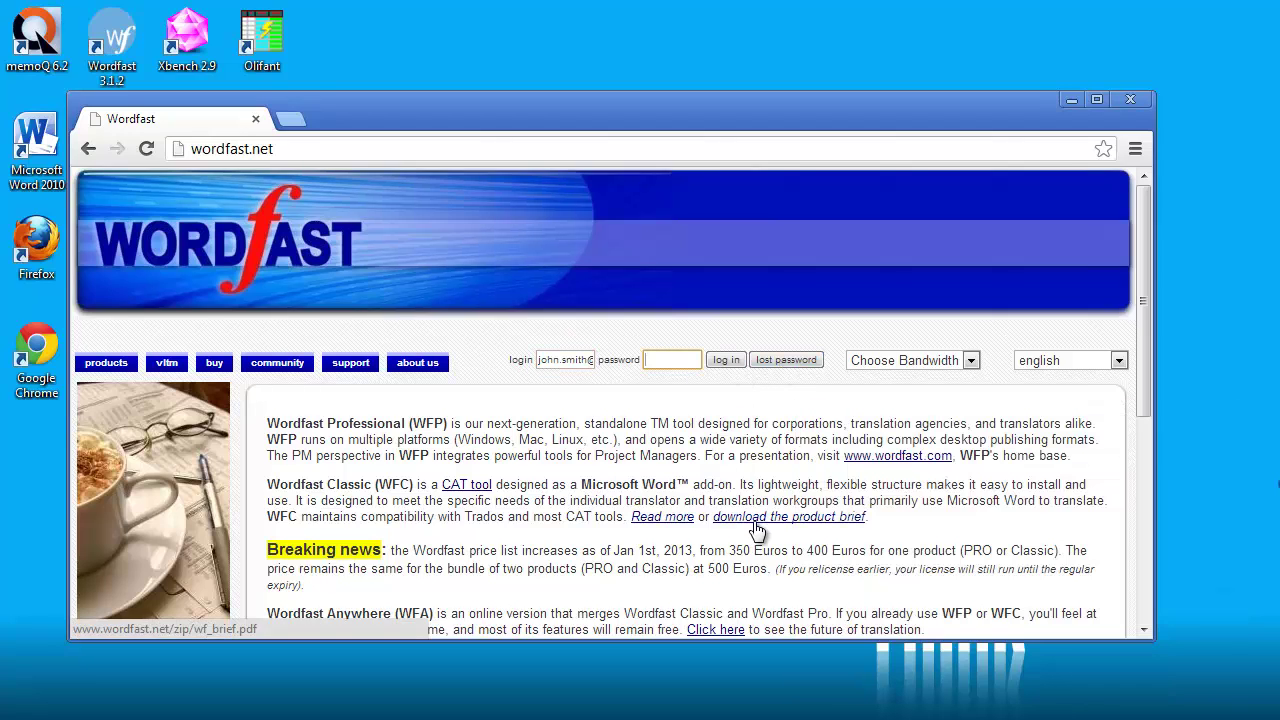
type("*******")
left_click(730, 358)
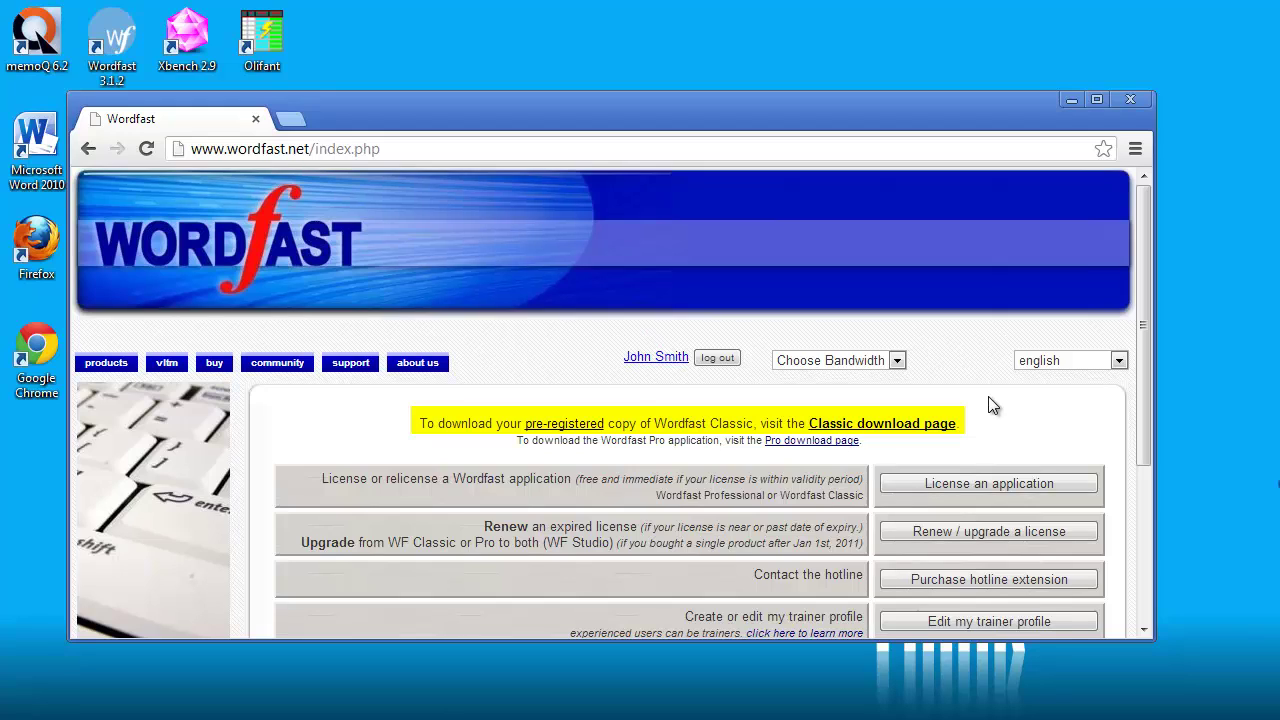
Download Wordfast Classic 6.03t from the Classic download page and show Wf603t-8e8cfe.zip in Downloads
left_click(893, 424)
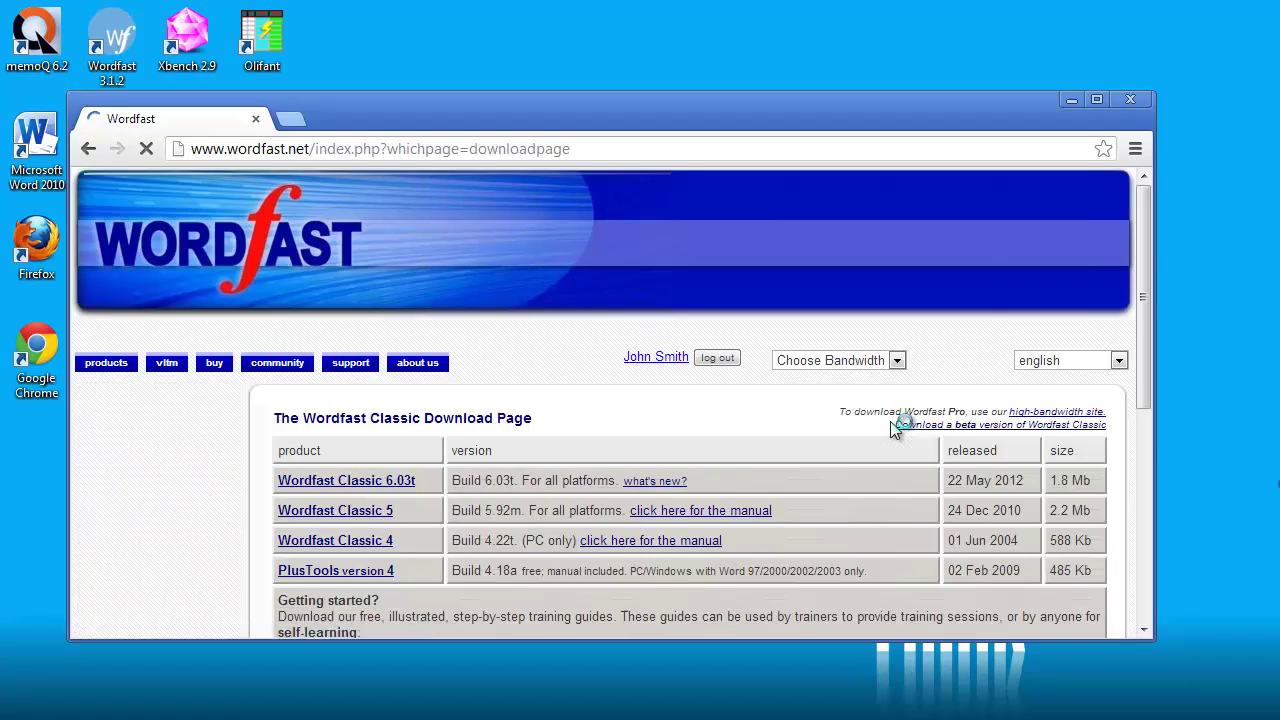
left_click(365, 488)
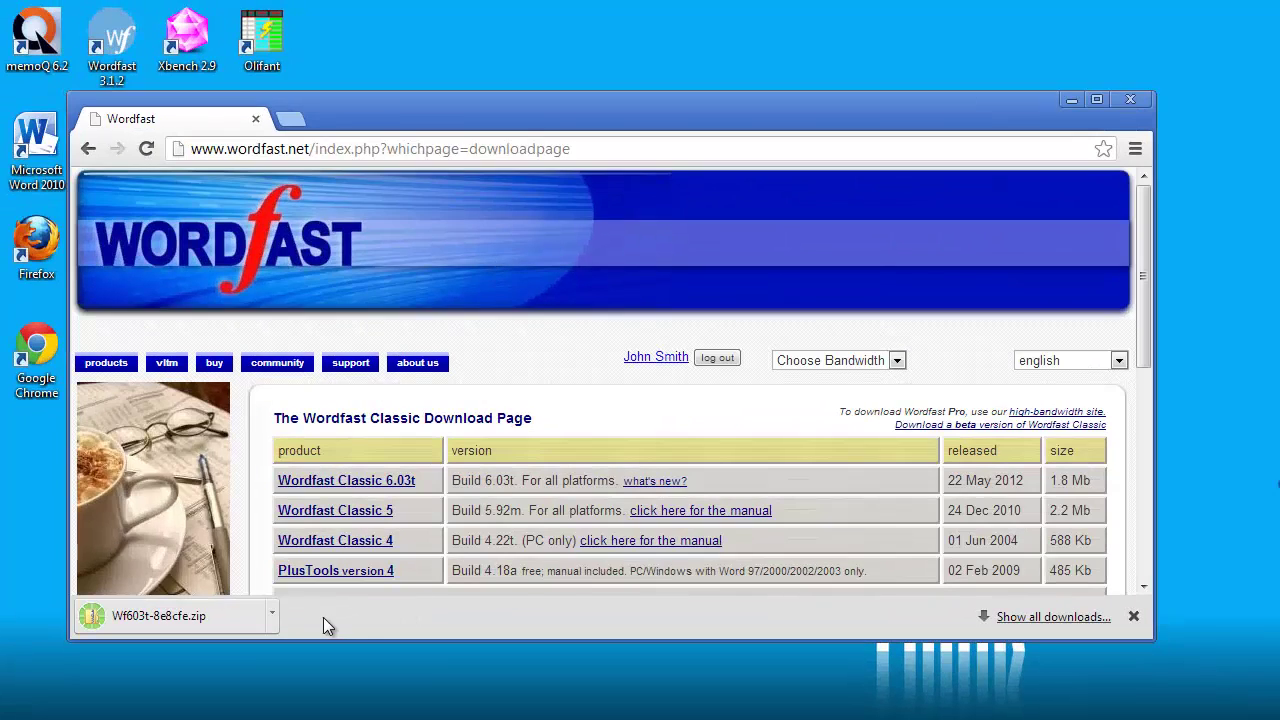
left_click(271, 613)
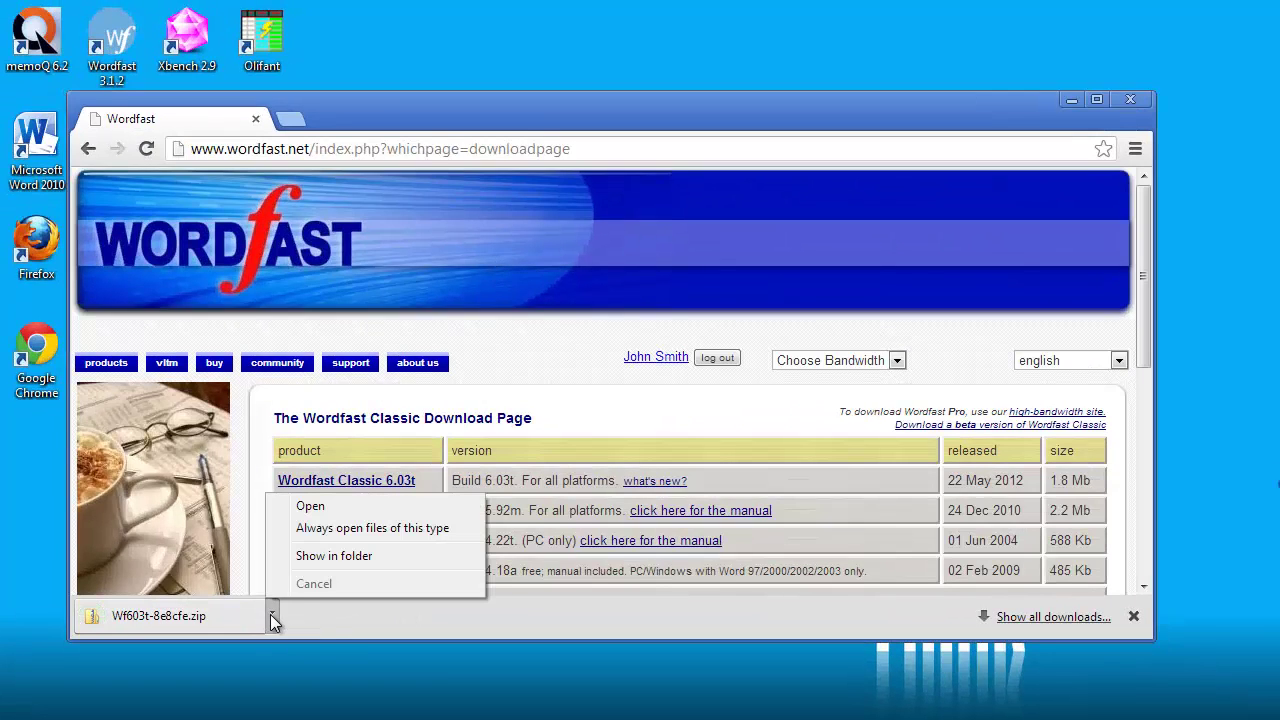
left_click(334, 555)
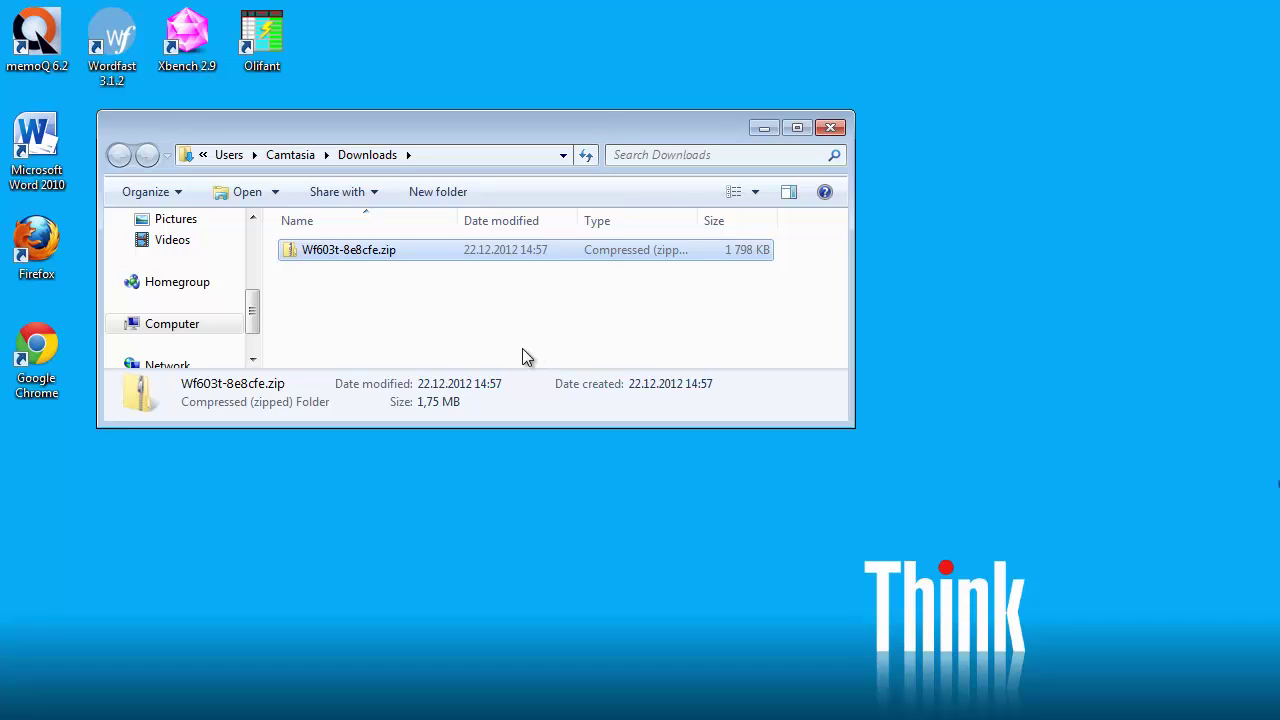
Extract Wf603t-8e8cfe.zip into the suggested Wf603t-8e8cfe folder and select wordfast.dot
double_click(359, 251)
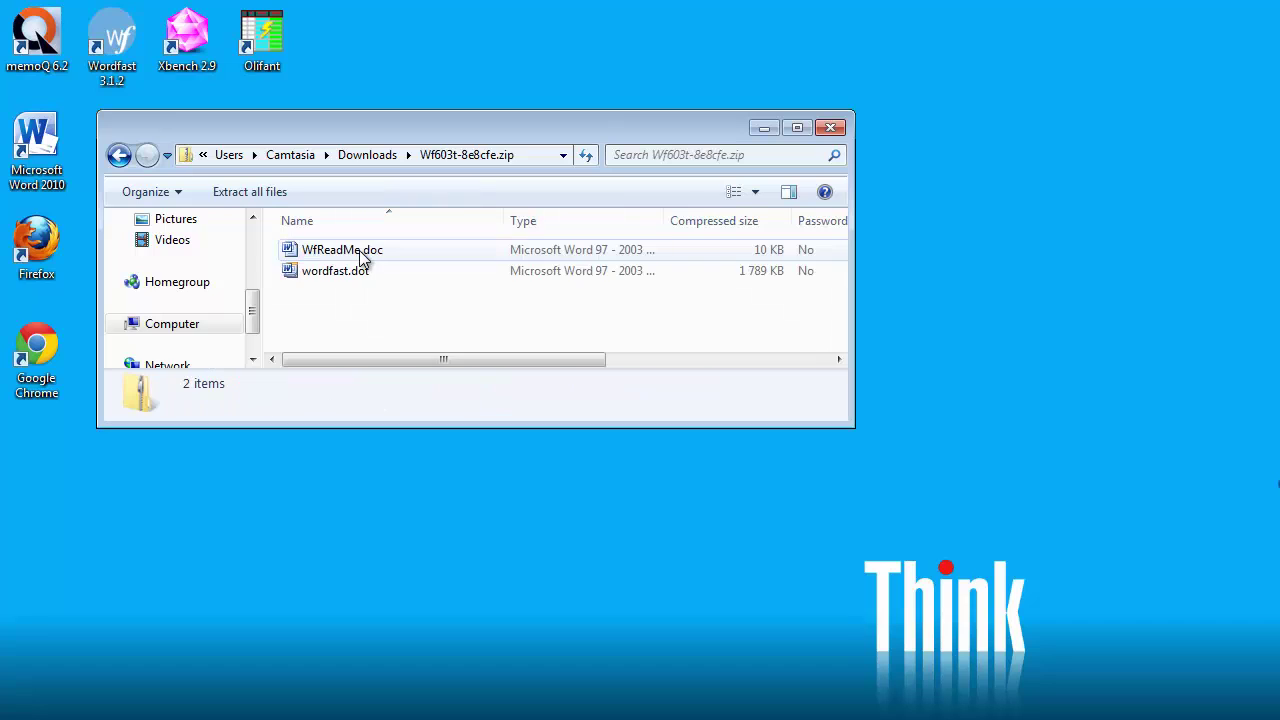
left_click(249, 192)
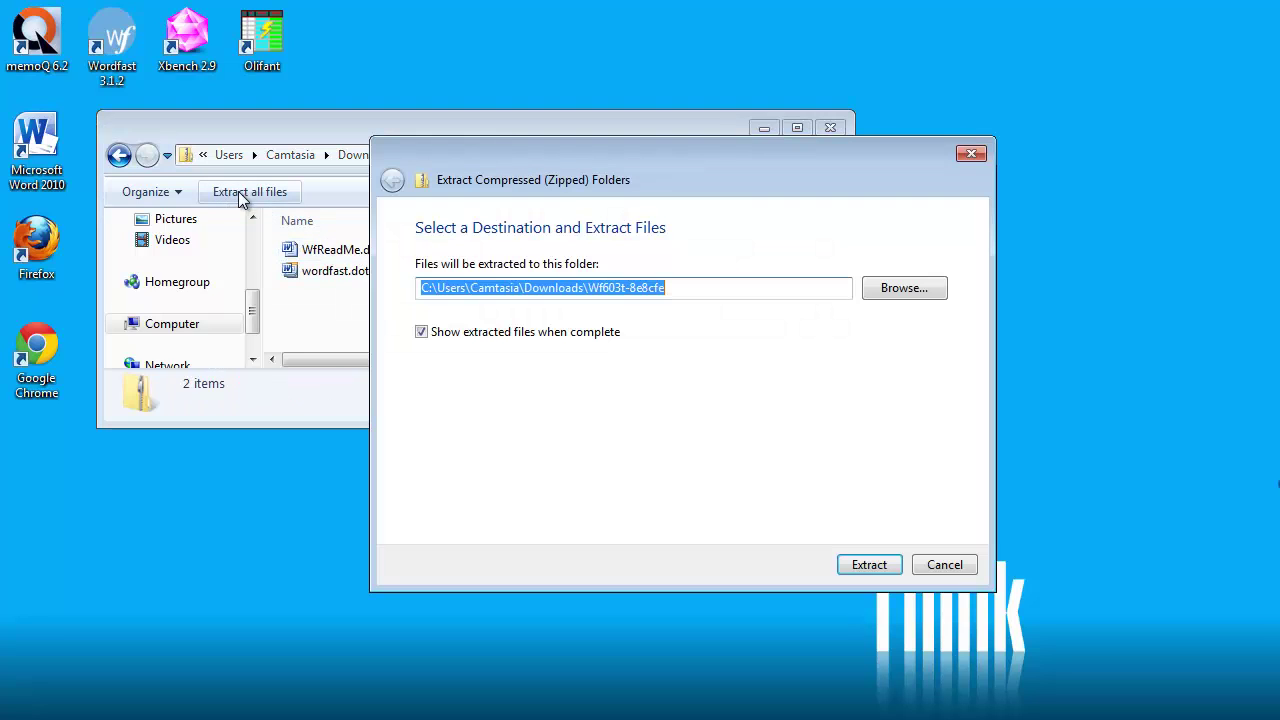
left_click(867, 564)
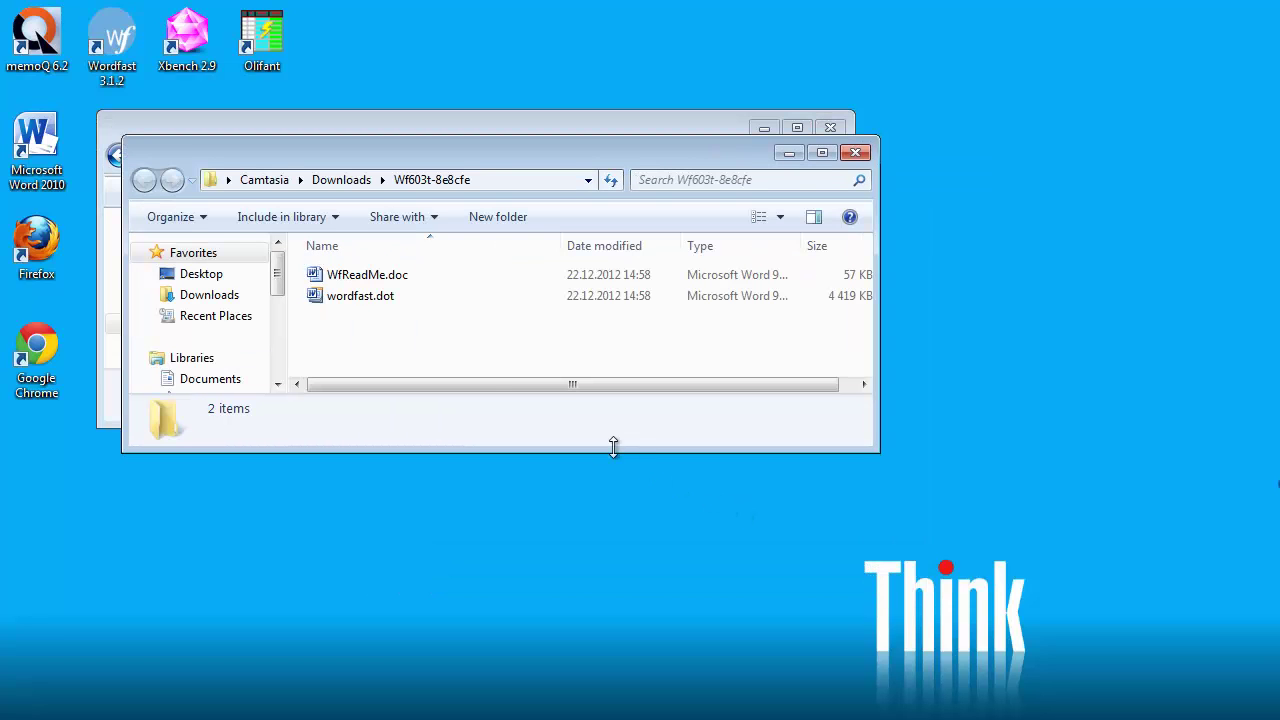
left_click(360, 296)
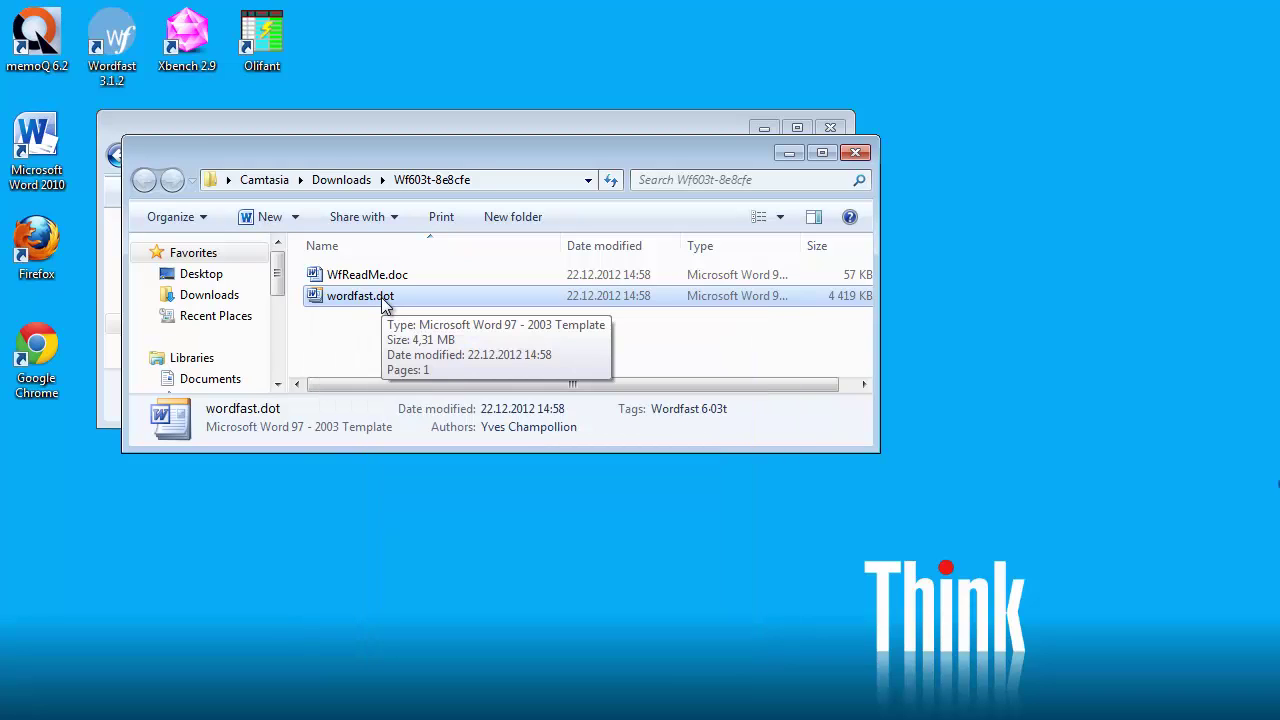
Open wordfast.dot in Word, enable editing, and trust all documents from this publisher
double_click(385, 298)
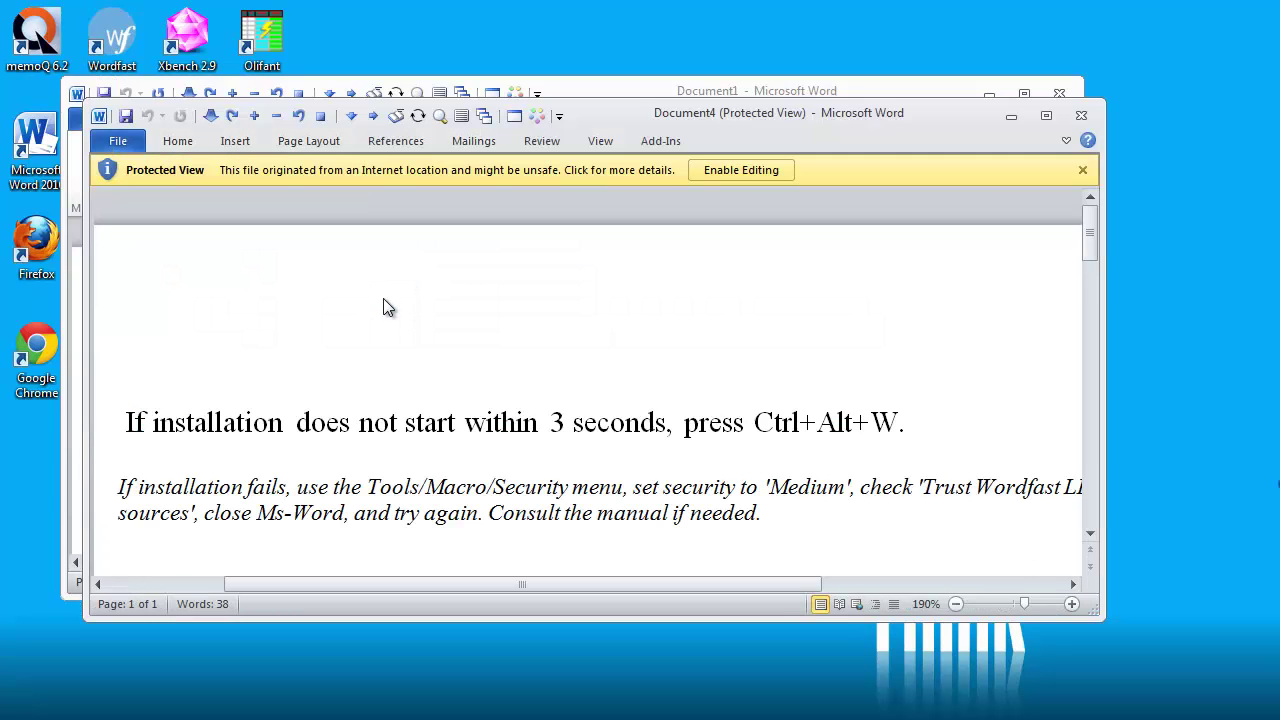
left_click(736, 172)
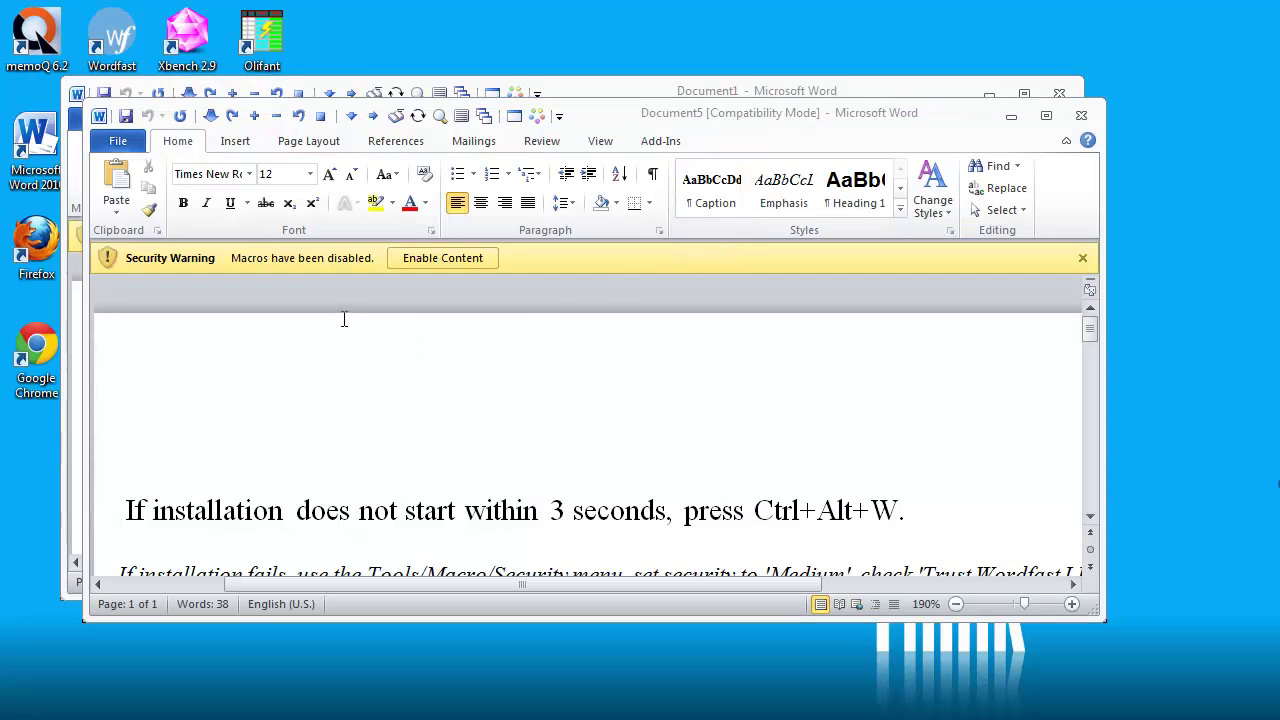
left_click(302, 258)
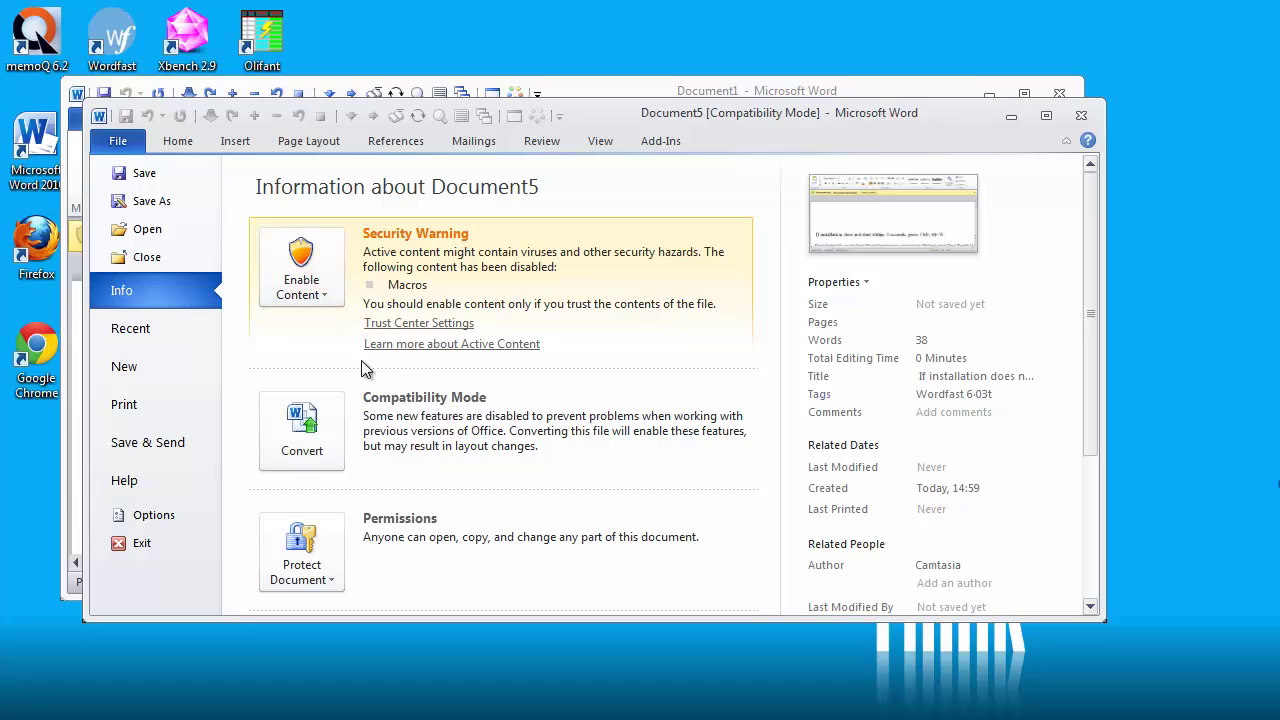
left_click(324, 295)
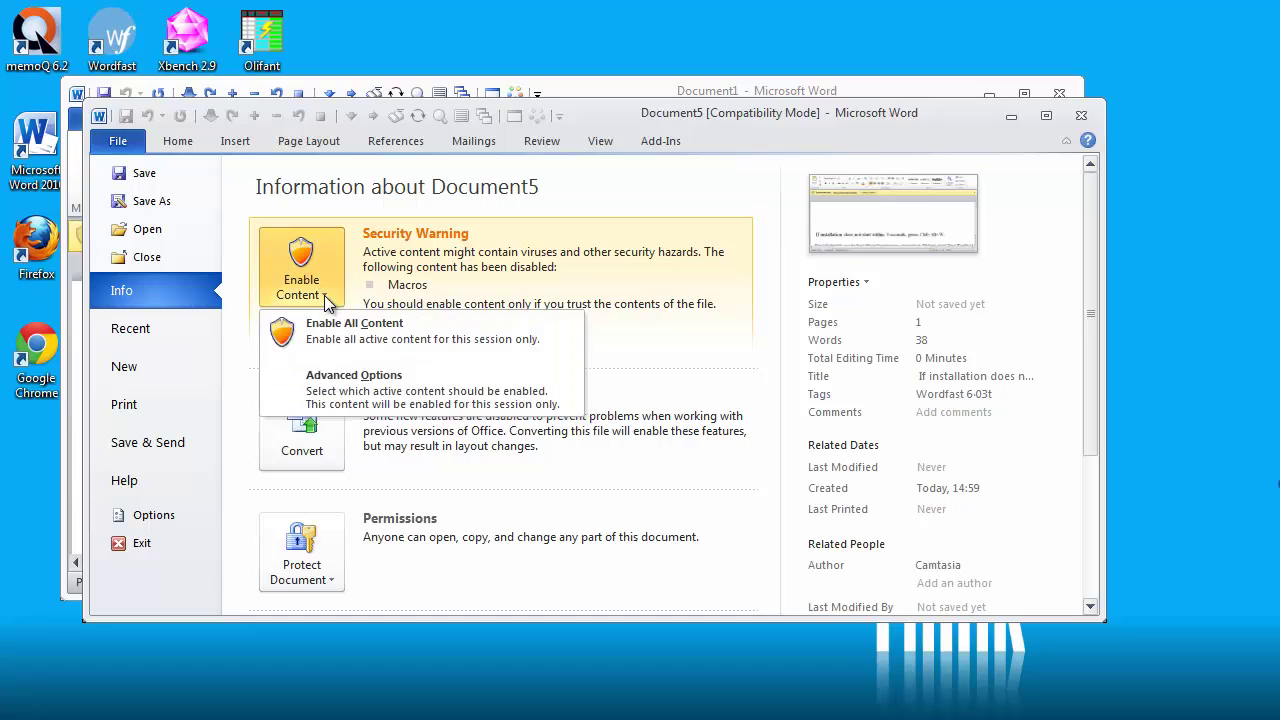
left_click(438, 375)
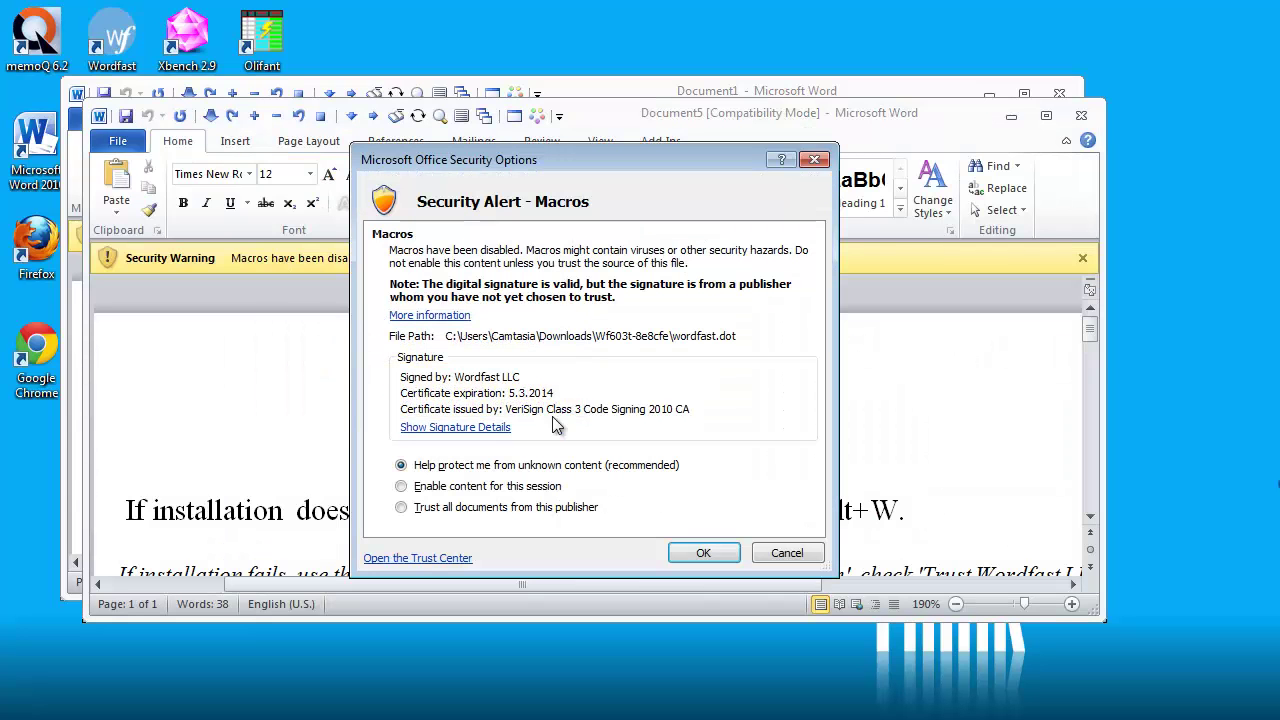
left_click(400, 508)
left_click(698, 551)
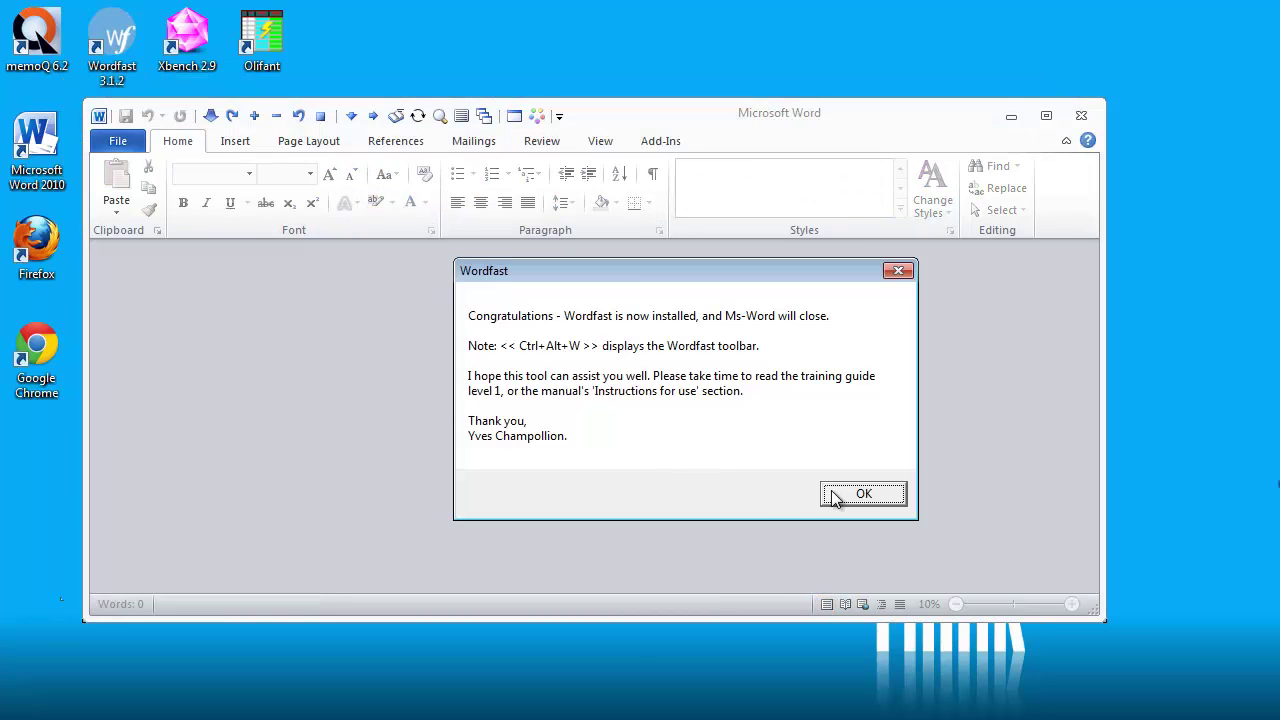
Accept the Wordfast Congratulations message, restart Word, and load the full Wordfast toolbar from Add-Ins
left_click(862, 494)
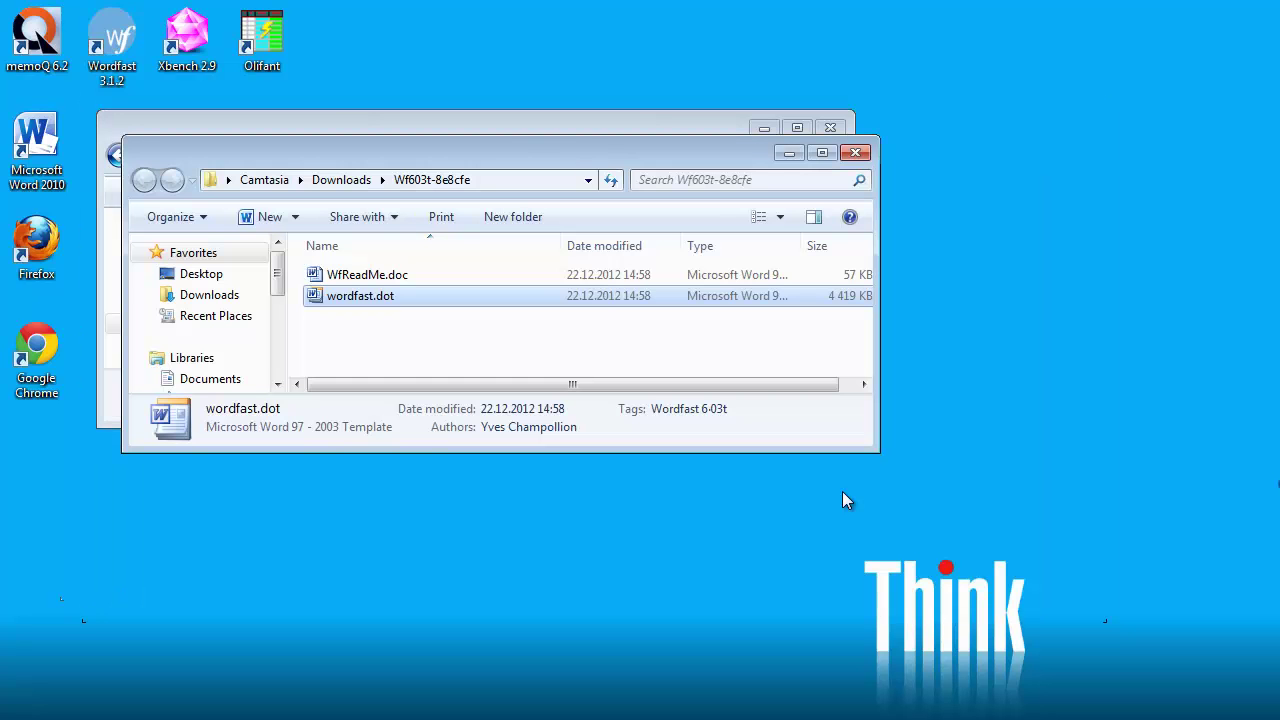
key("Return")
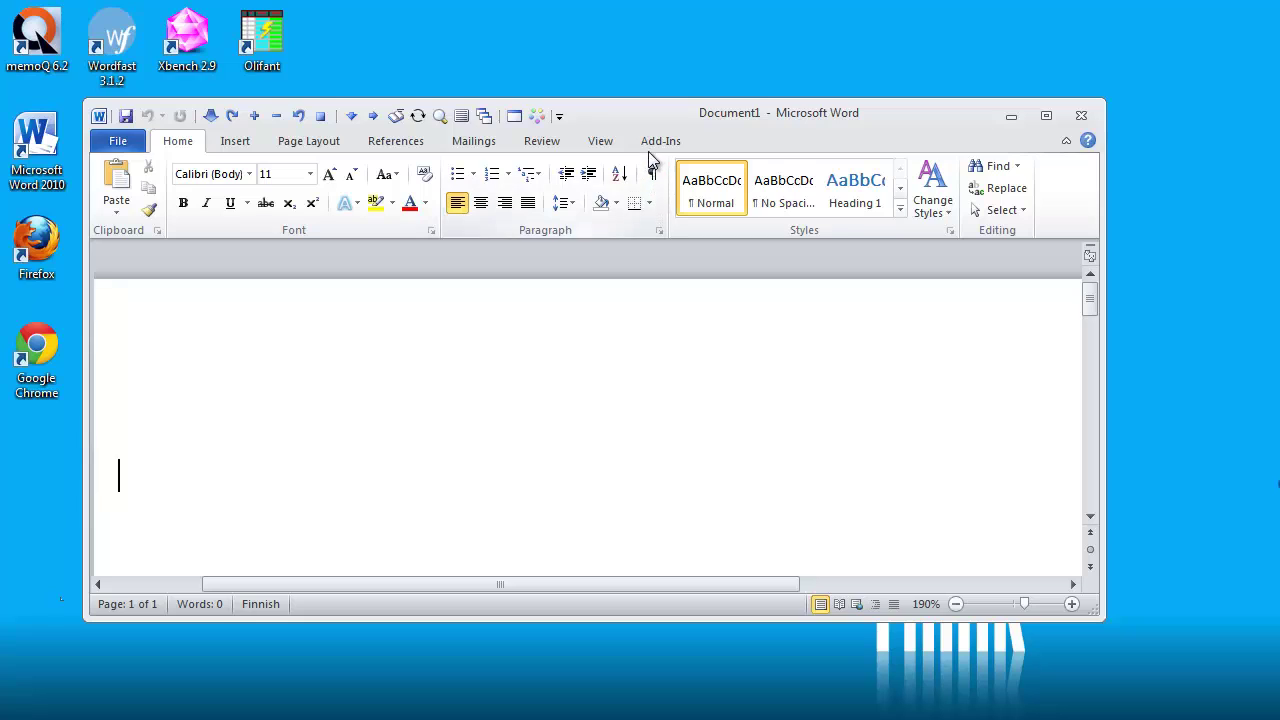
left_click(655, 145)
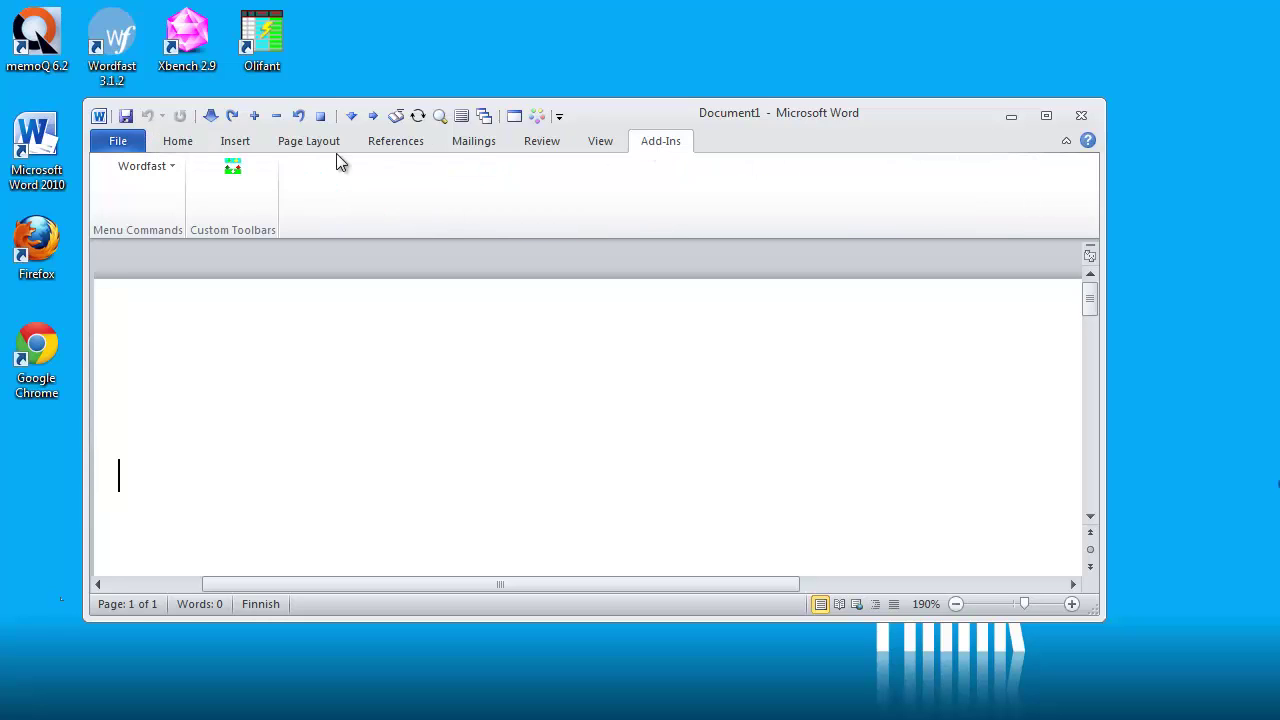
left_click(230, 170)
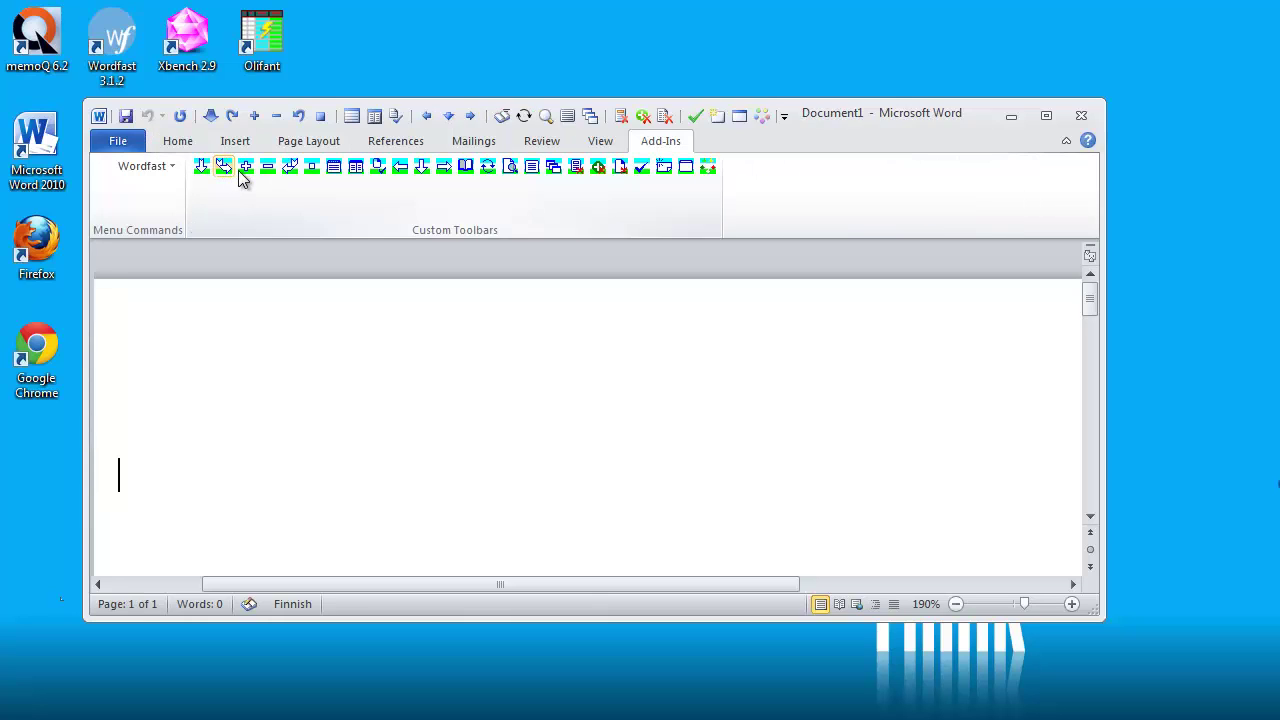
Open the Wordfast setup dialog's ? tab showing version 6.03t as Full version
left_click(707, 167)
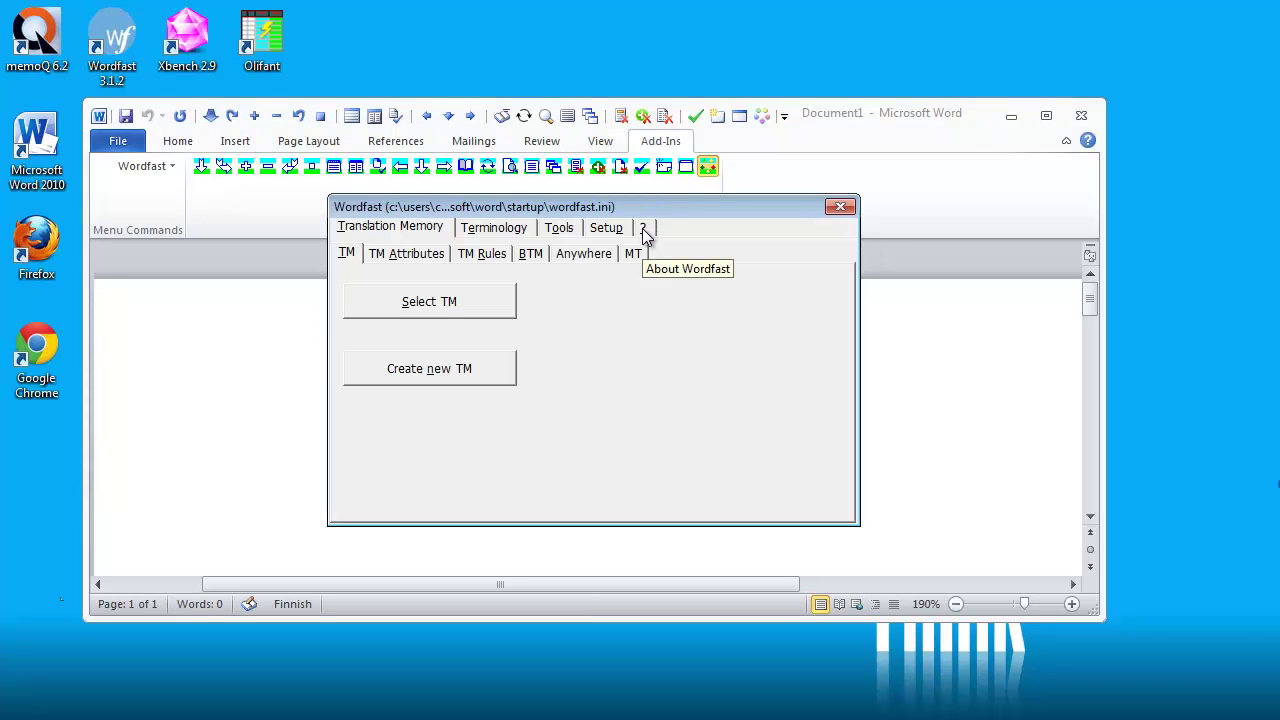
left_click(643, 228)
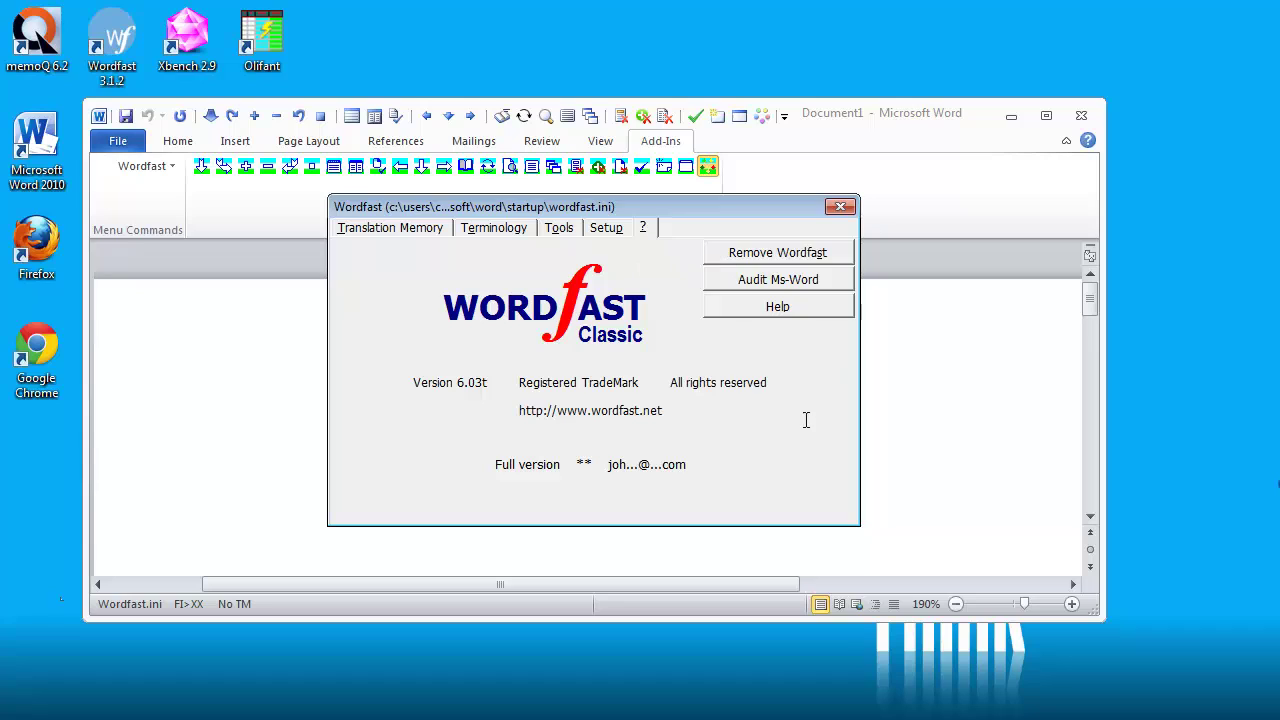